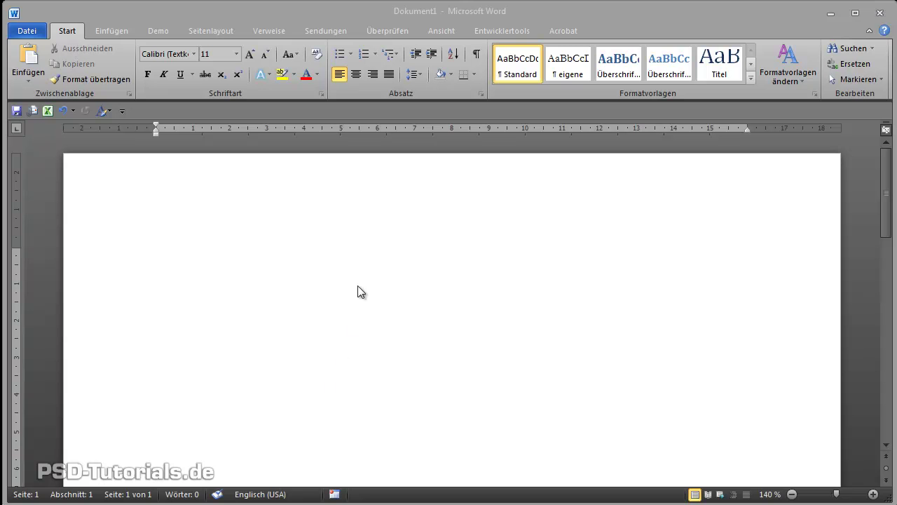
Generate three paragraphs of German sample text with =rand() and scroll through them
click(216, 247)
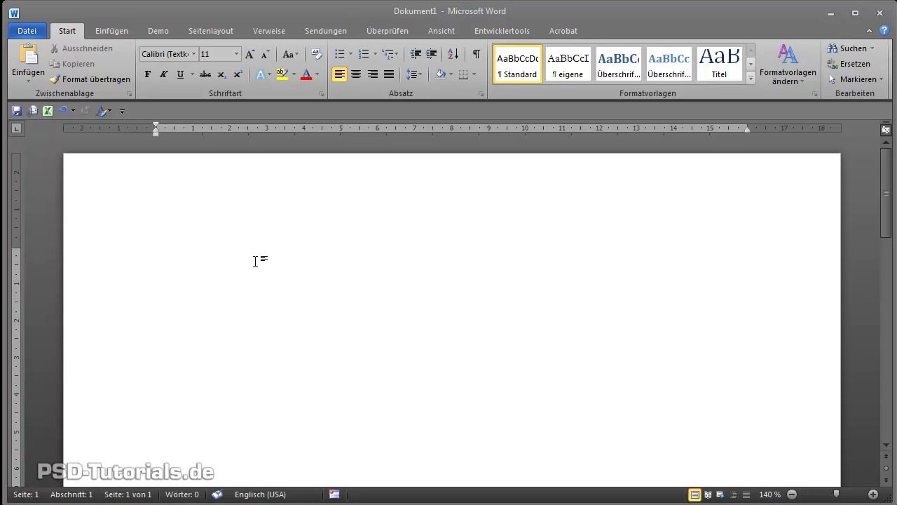
text(=rand())
key(Return)
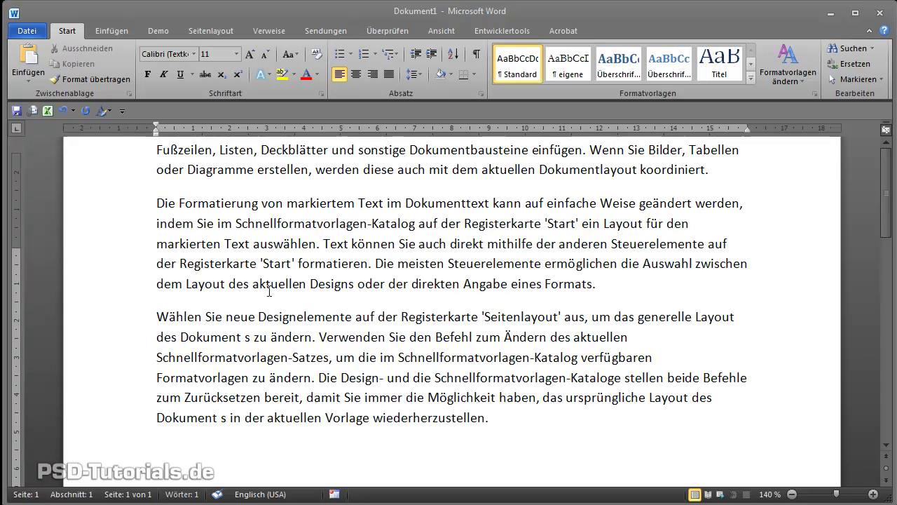
scroll(269, 291, up, 1)
scroll(269, 291, up, 1)
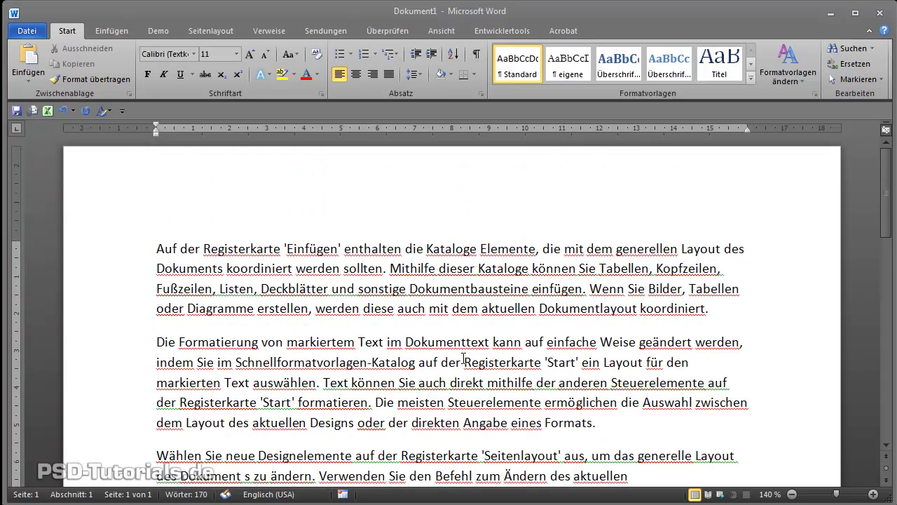
scroll(464, 360, down, 3)
scroll(465, 360, up, 2)
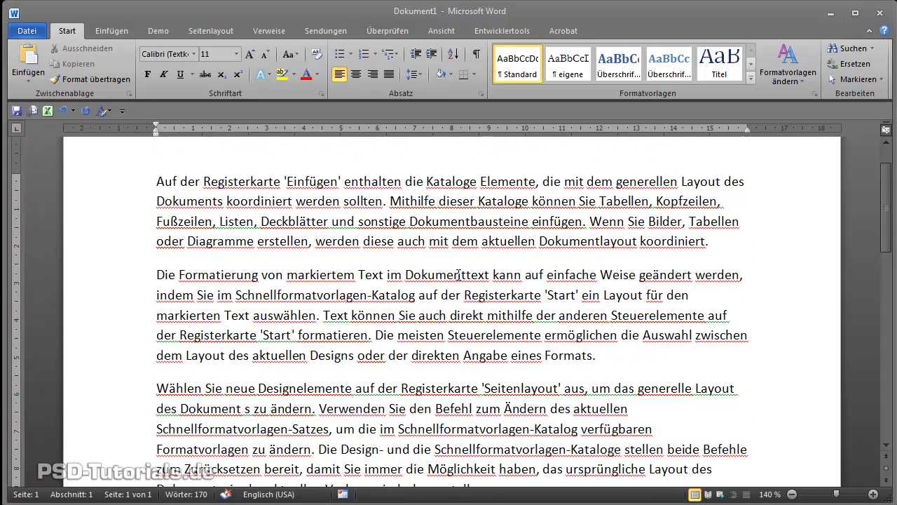
scroll(445, 379, down, 1)
scroll(445, 379, down, 1)
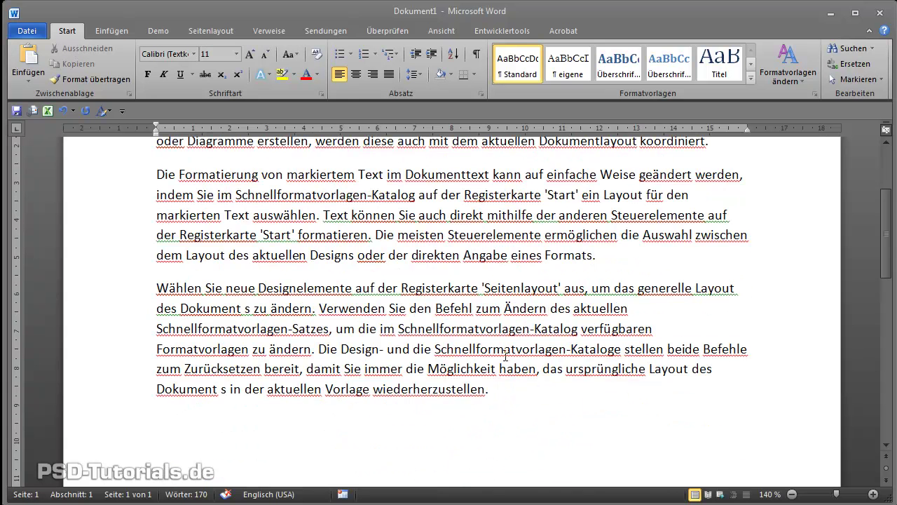
scroll(512, 359, up, 2)
scroll(513, 238, down, 2)
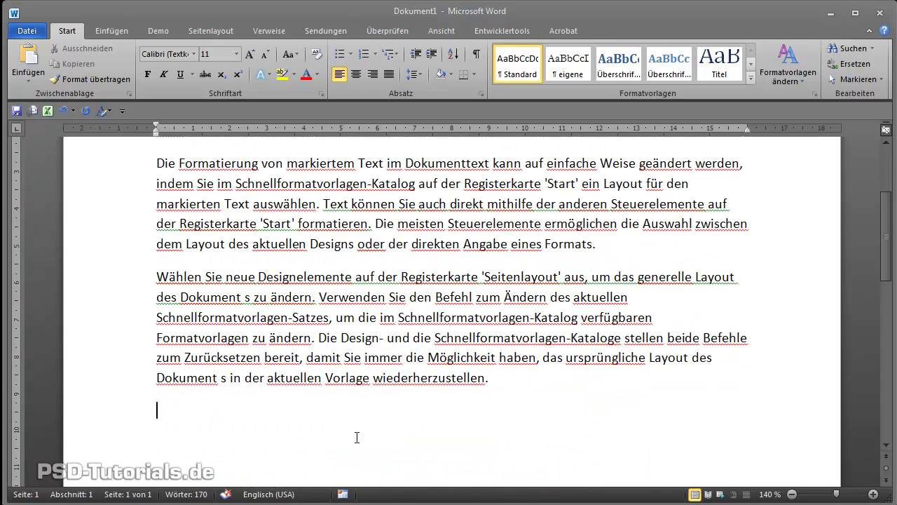
Set the proofing language to Deutsch (Deutschland)
click(266, 493)
click(384, 181)
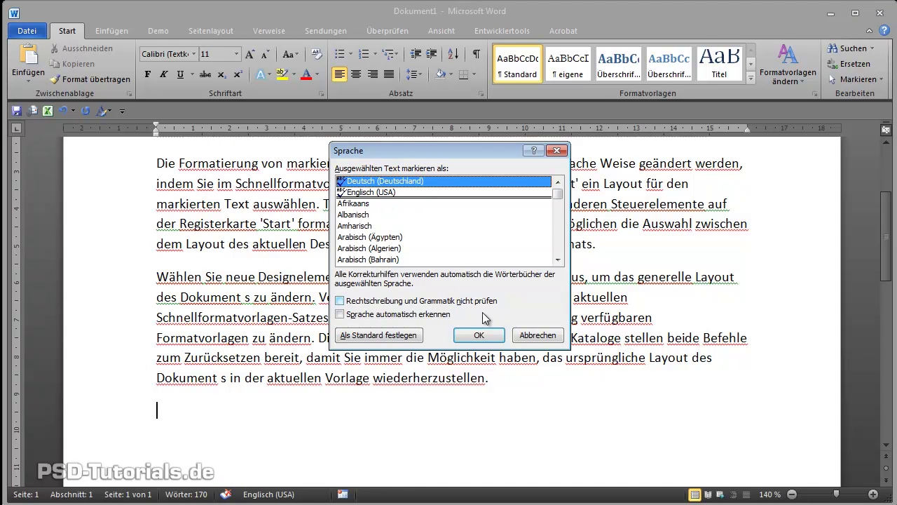
click(479, 335)
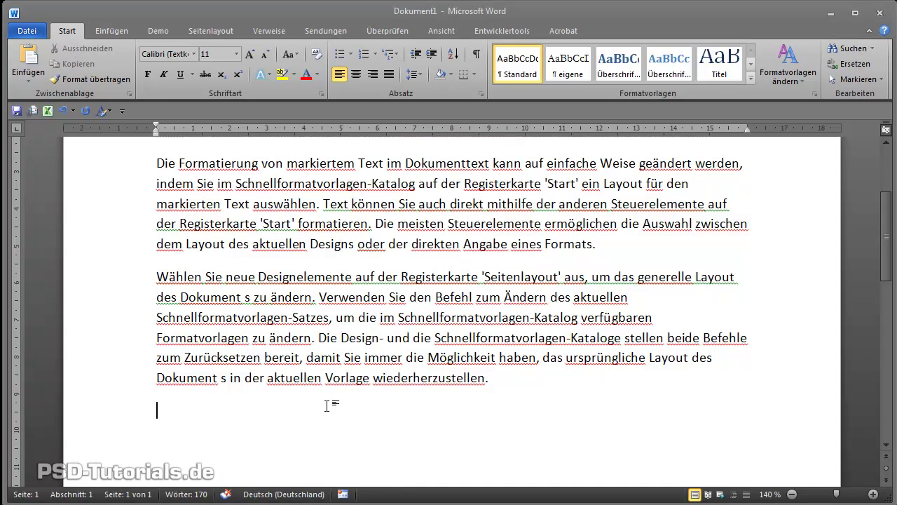
Select all the sample text and mark it as Deutsch (Deutschland)
drag(518, 379, 155, 257)
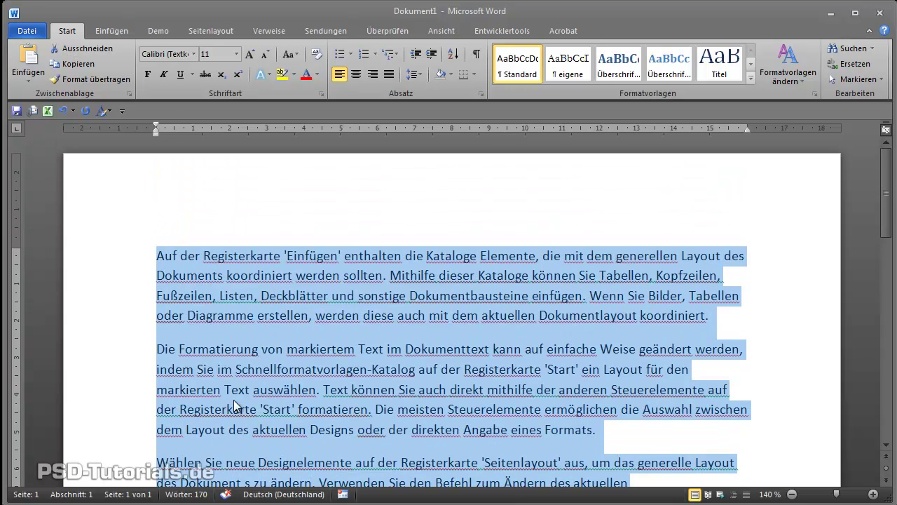
click(261, 494)
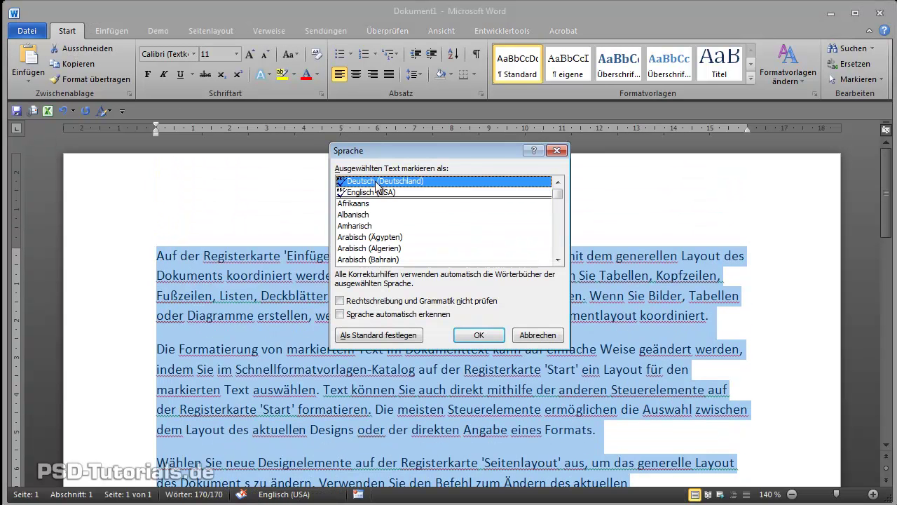
click(401, 315)
click(479, 335)
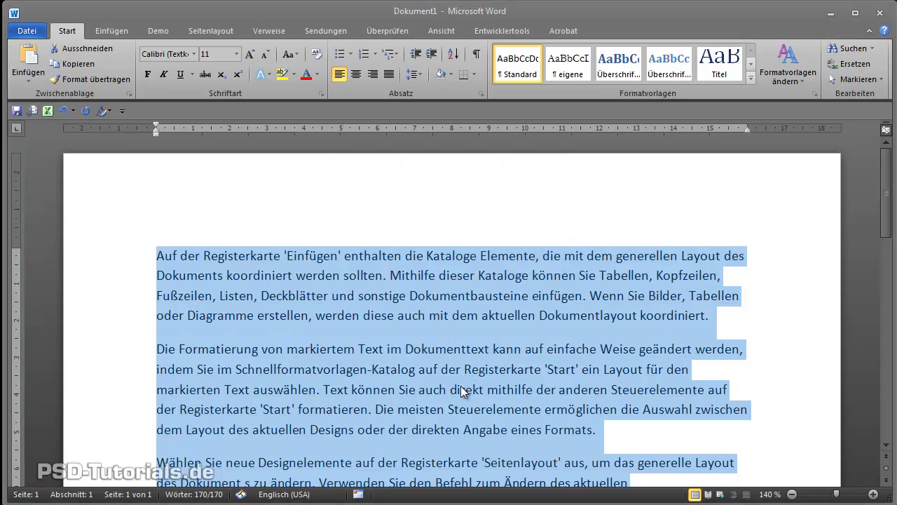
click(462, 387)
Add an empty line after 'wiederherzustellen.' and place the insertion point on it
scroll(461, 387, down, 4)
scroll(461, 388, up, 3)
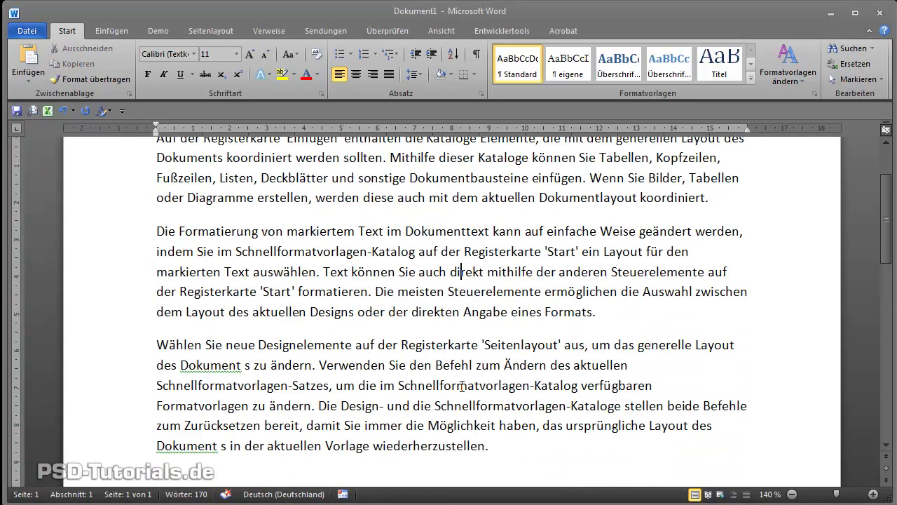
scroll(462, 386, up, 1)
scroll(462, 386, down, 3)
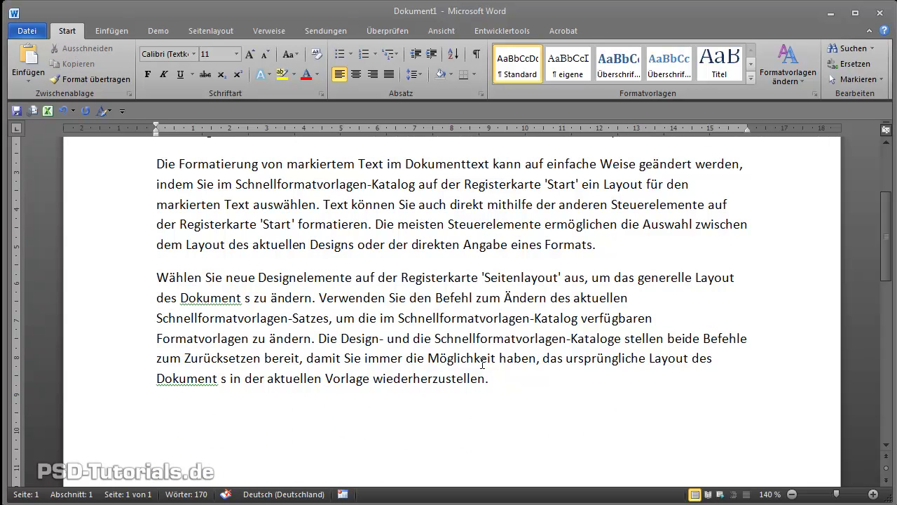
click(519, 377)
key(Return)
key(Return)
click(203, 424)
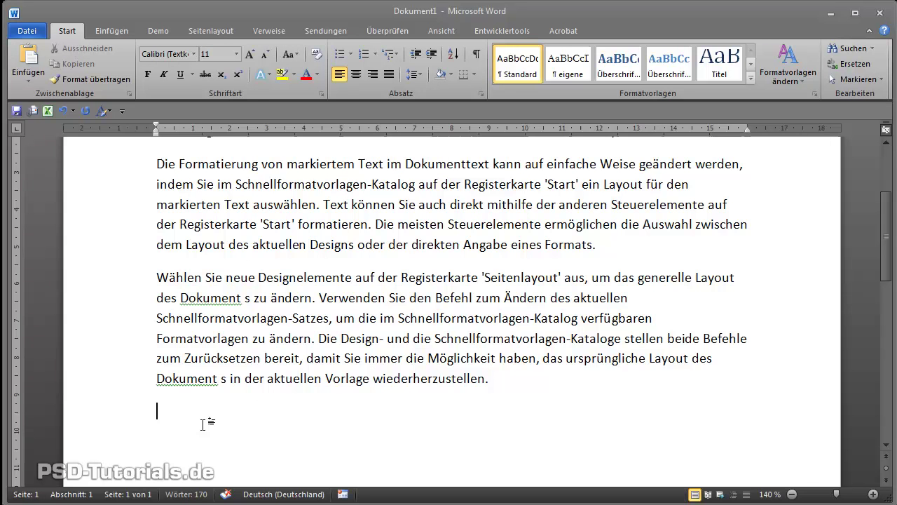
Set the empty line's proofing language to Englisch (USA)
click(298, 495)
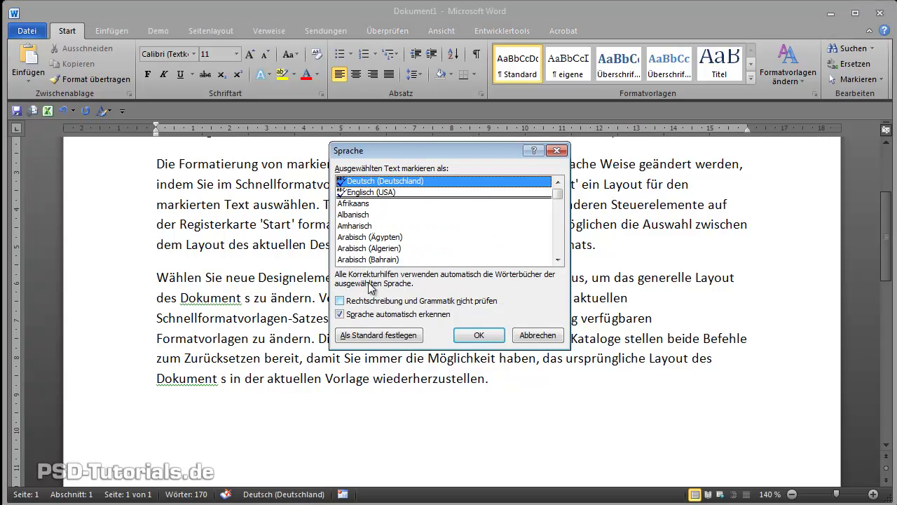
click(366, 192)
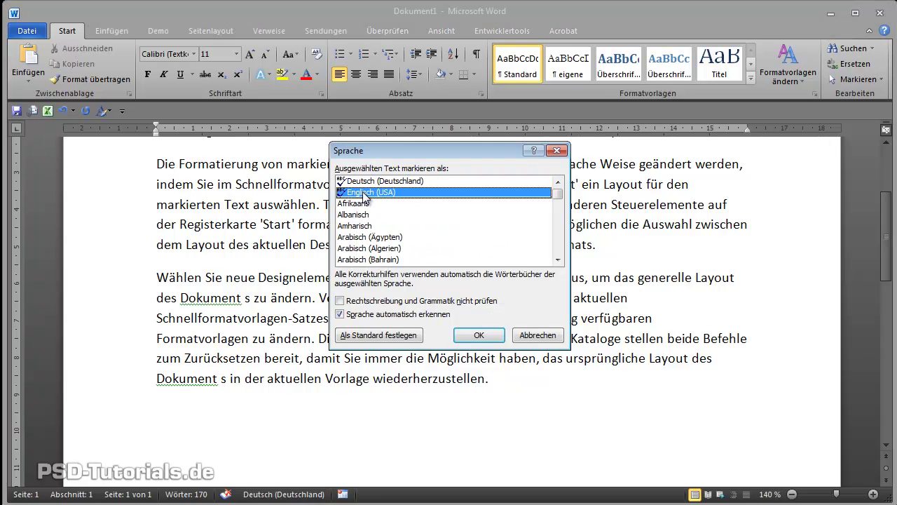
click(475, 339)
click(475, 336)
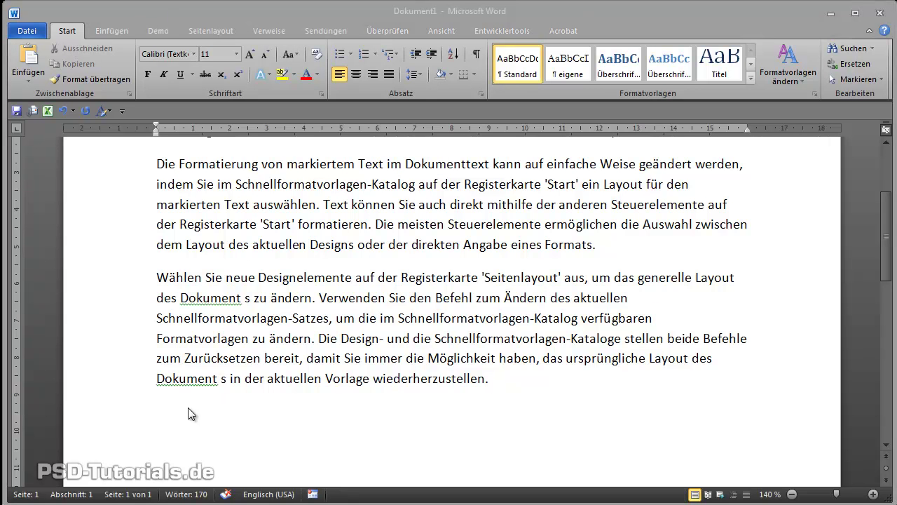
Check the Sprache editing languages in Word Options, English (USA) default plus German, then close
click(27, 31)
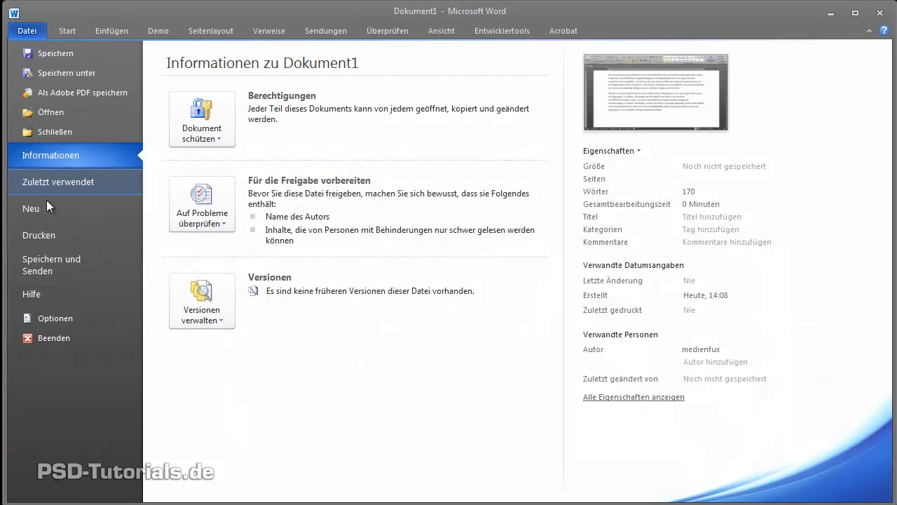
click(38, 319)
click(145, 122)
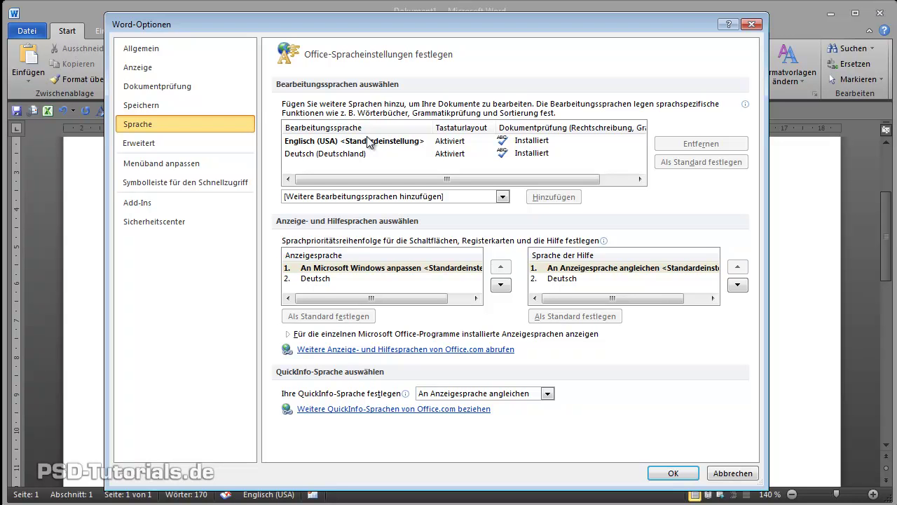
click(673, 472)
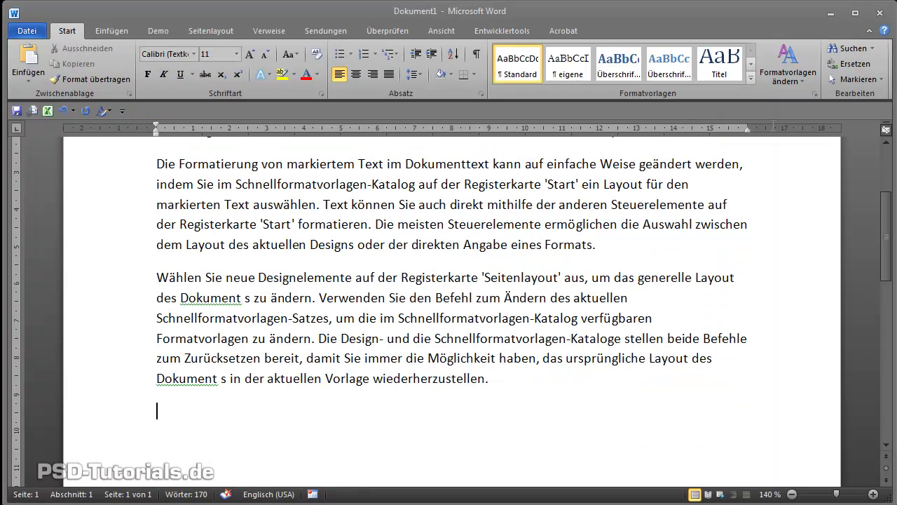
Close the documents without saving, then show Informationen for CorelDRAW_24_01_2012
click(880, 12)
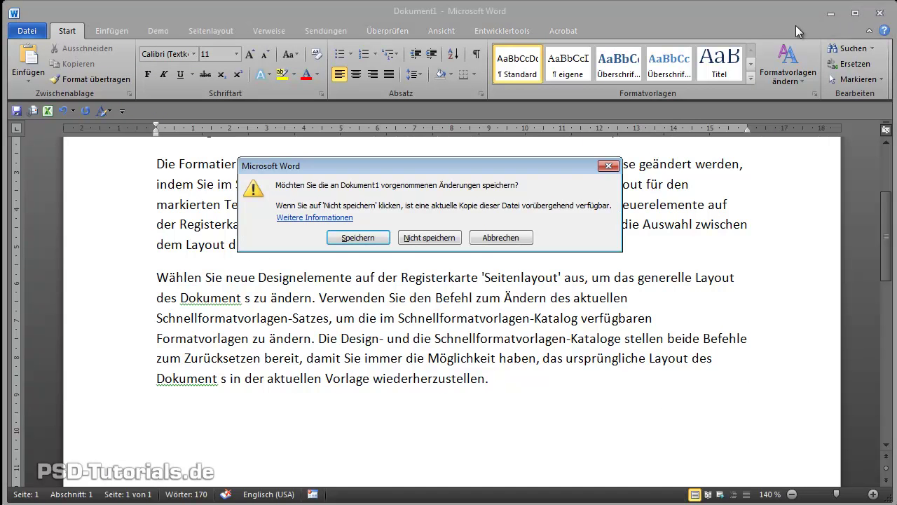
click(429, 238)
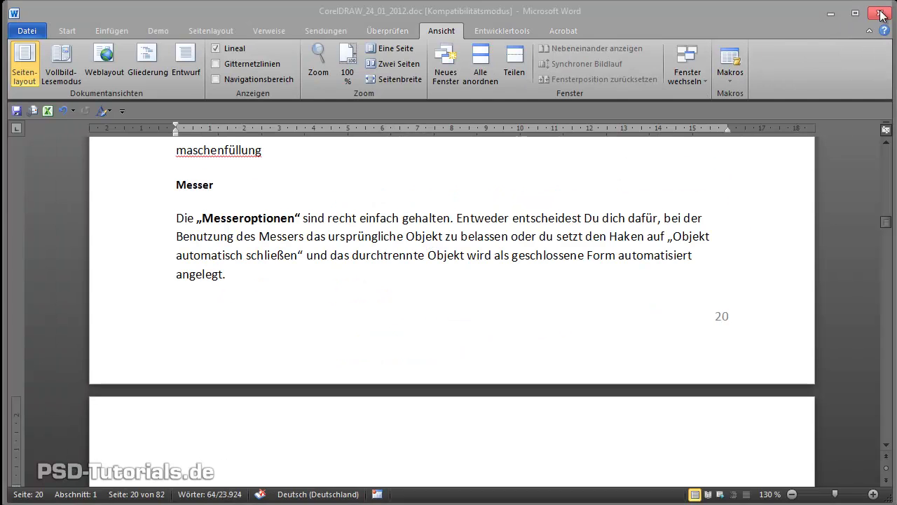
click(880, 12)
click(439, 239)
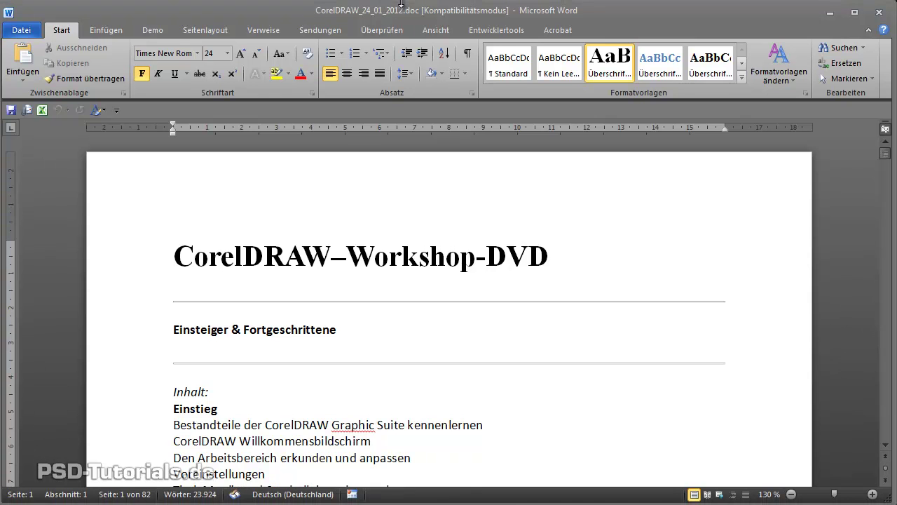
click(26, 28)
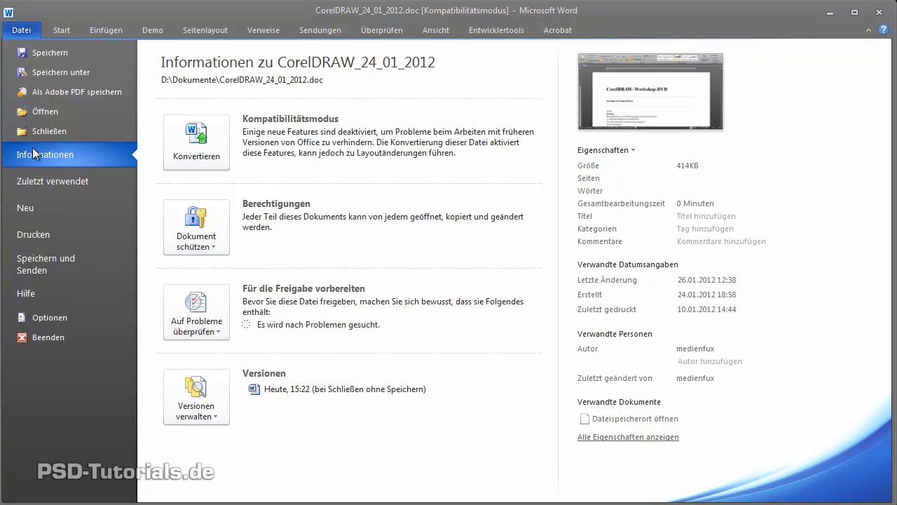
Create a blank document via Neu > Leeres Dokument and maximize its window
click(32, 217)
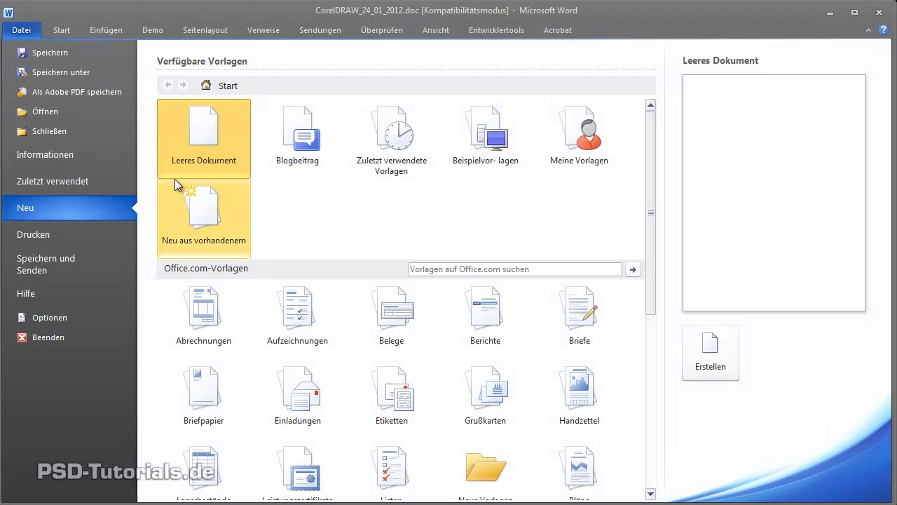
click(733, 358)
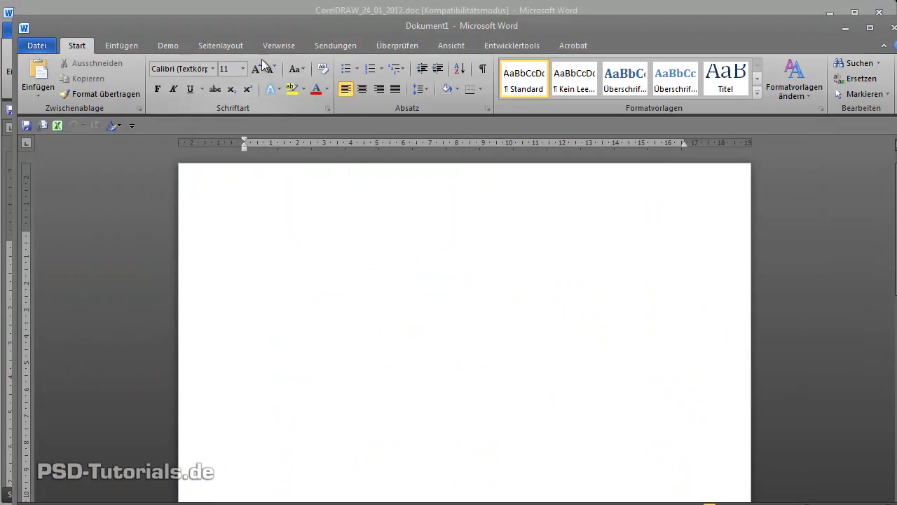
double_click(237, 27)
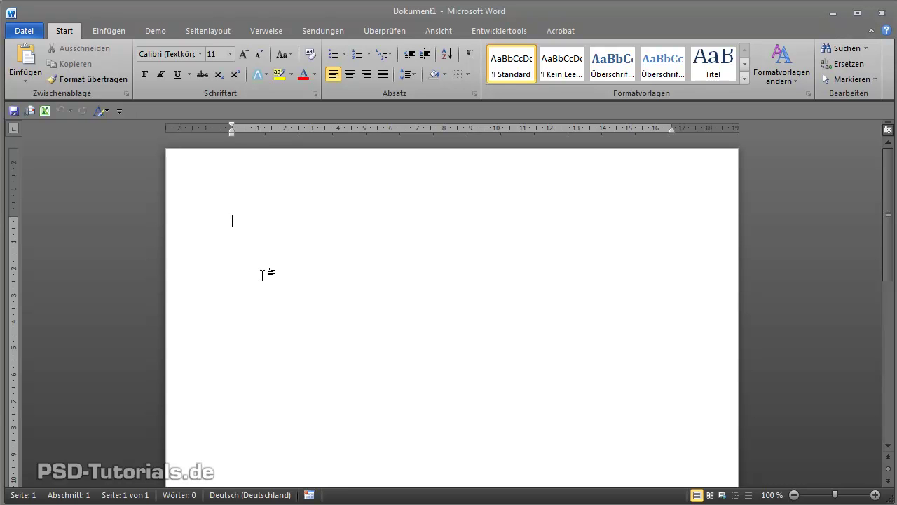
Generate three paragraphs of German sample text with =rand()
text(=)
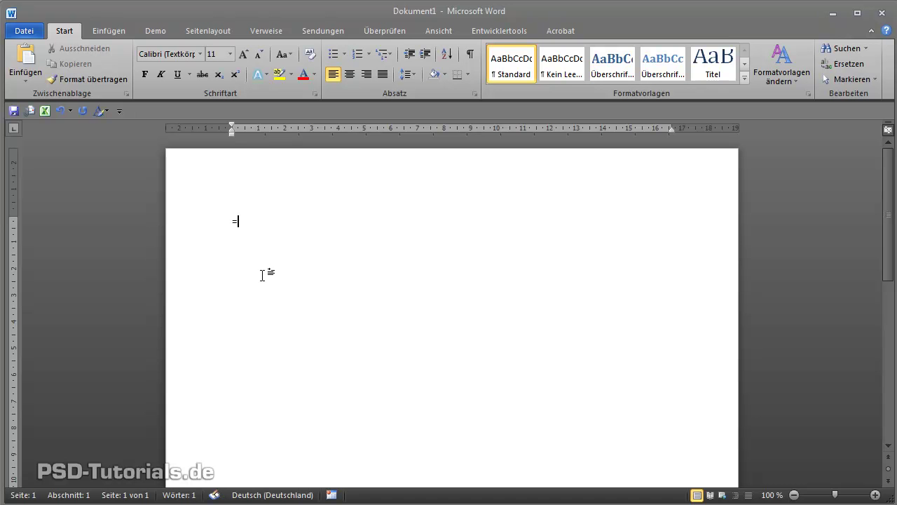
text(rand())
key(Return)
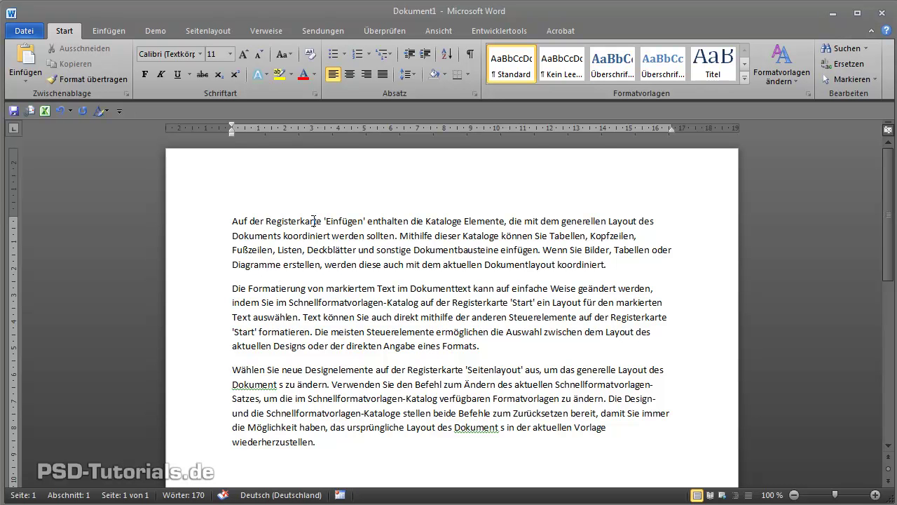
scroll(361, 388, down, 3)
scroll(366, 390, up, 3)
Keep Deutsch (Deutschland) as the text's proofing language
click(281, 495)
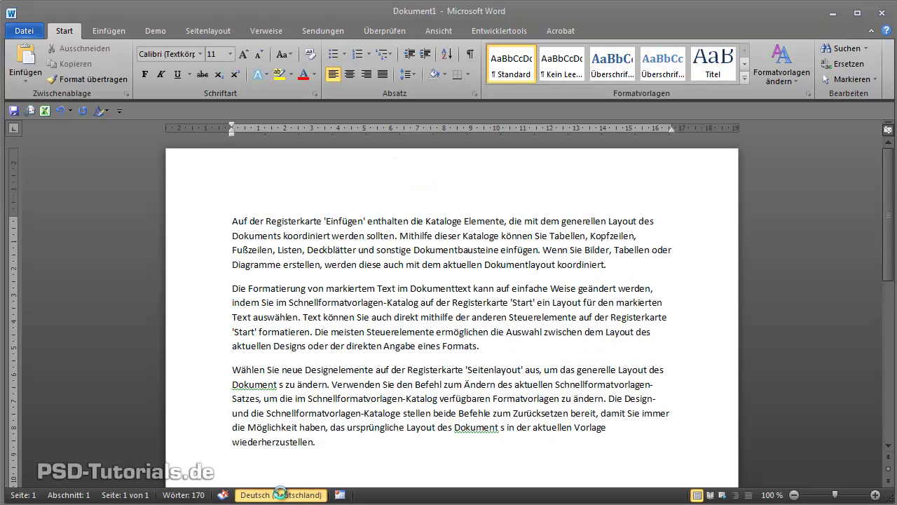
click(367, 194)
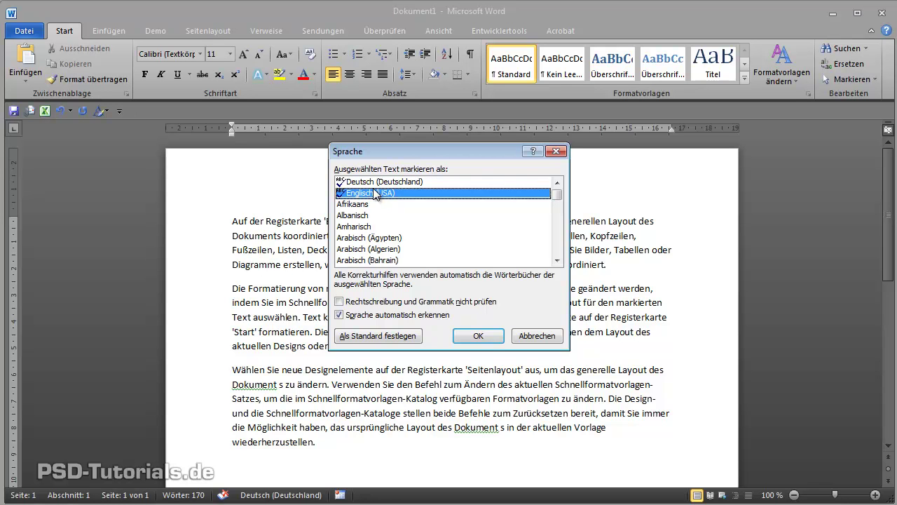
click(378, 183)
click(485, 337)
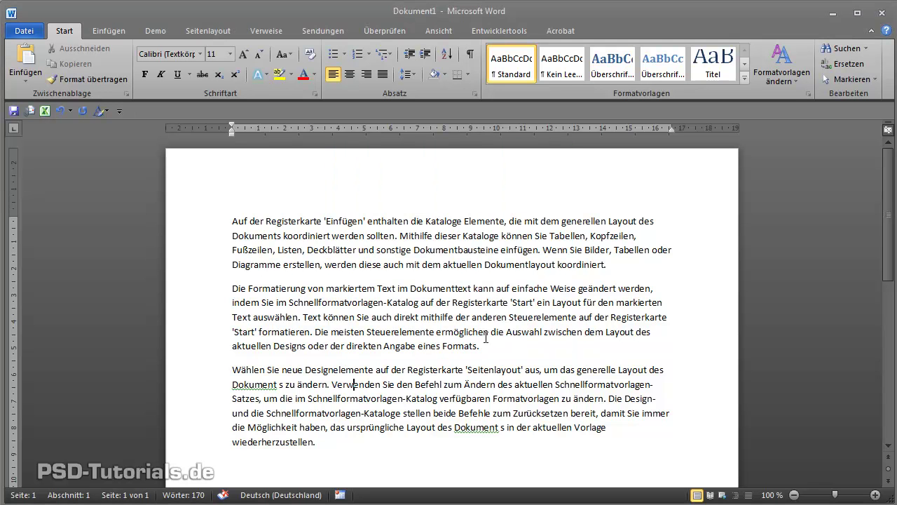
Type =rand(2,4) on a new line after the last paragraph
click(340, 444)
scroll(340, 444, down, 3)
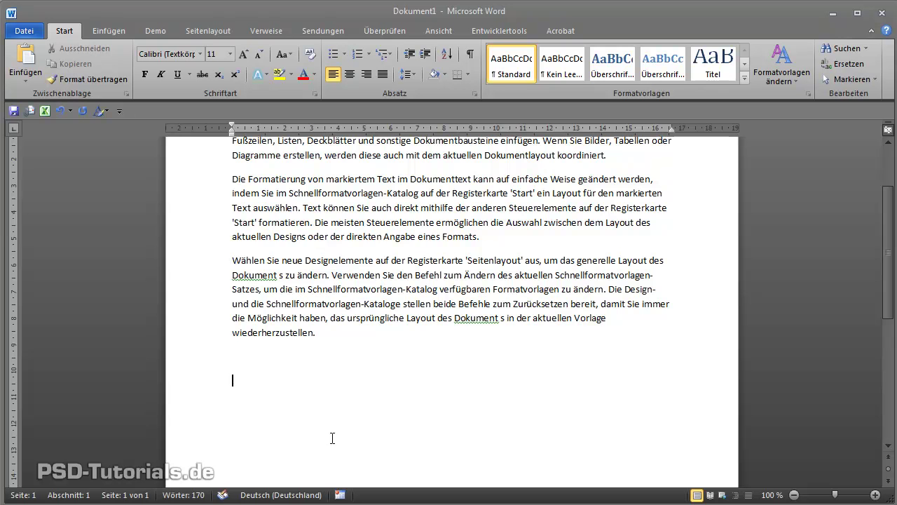
scroll(312, 375, up, 3)
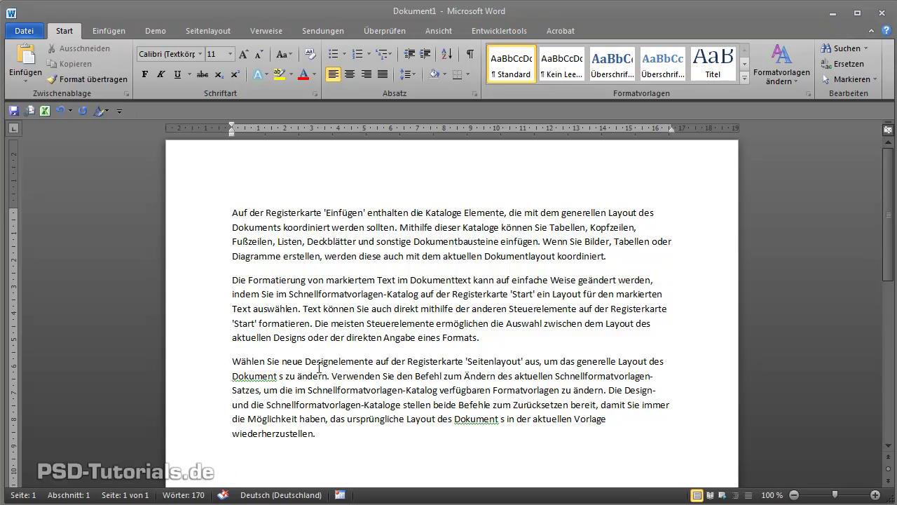
scroll(319, 368, down, 2)
scroll(319, 367, down, 3)
scroll(319, 367, down, 1)
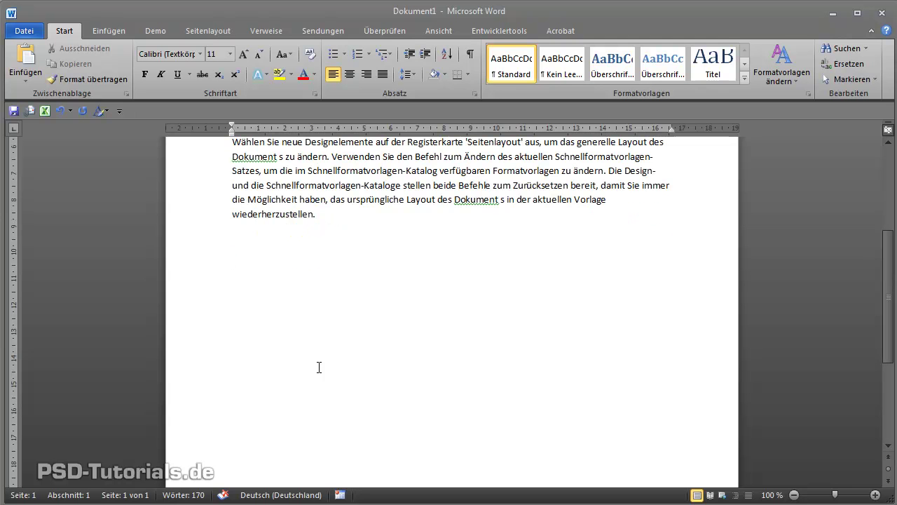
text(=)
text(rand)
text((2)
text(,4))
Change the formula to =rand(5,5), expand it into sample paragraphs, and return to the top
key(Left)
key(Left)
key(Left)
key(BackSpace)
text(5)
key(Right)
key(Right)
key(BackSpace)
text(5)
key(Return)
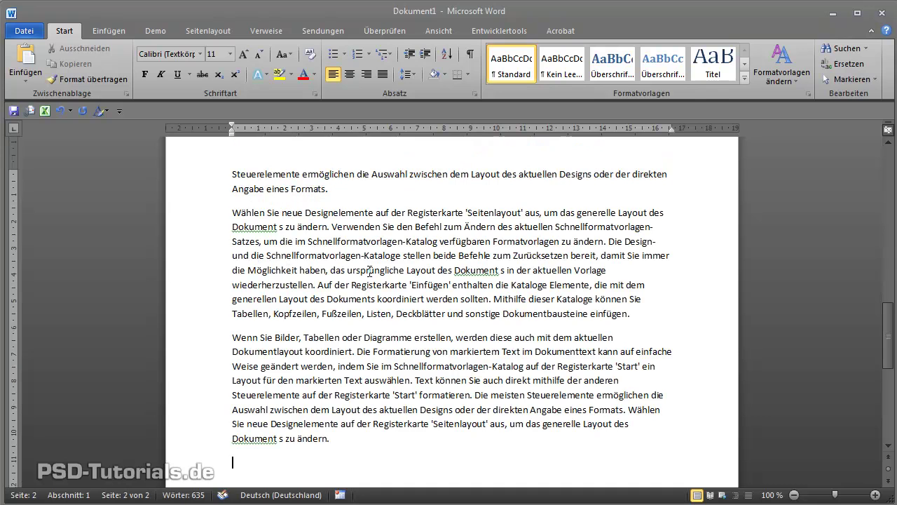
scroll(444, 328, up, 2)
scroll(444, 329, up, 3)
scroll(444, 328, up, 3)
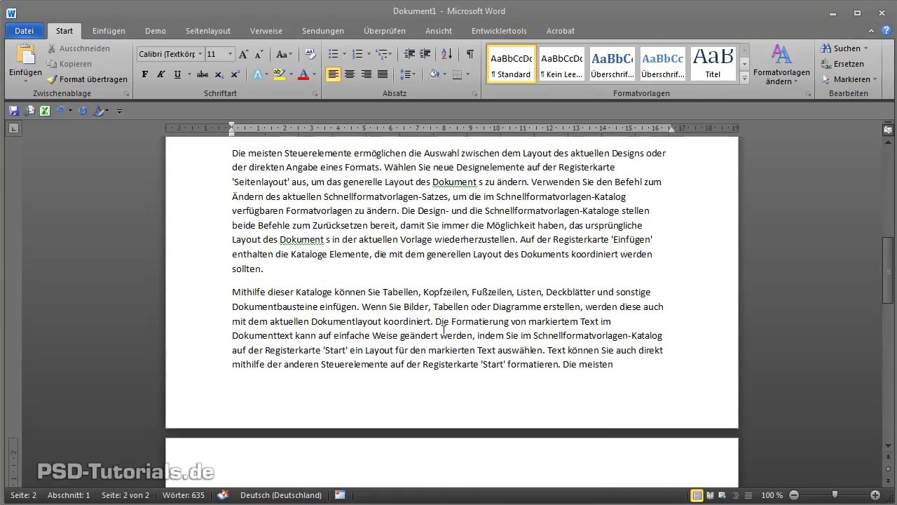
scroll(444, 328, up, 3)
scroll(444, 328, up, 3)
scroll(444, 330, up, 2)
scroll(444, 329, up, 3)
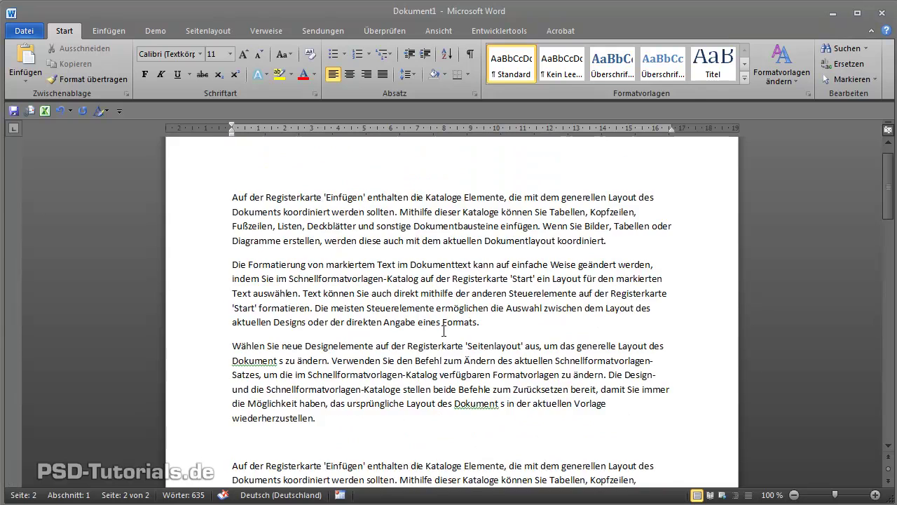
scroll(444, 329, down, 4)
scroll(444, 330, up, 3)
scroll(435, 311, up, 2)
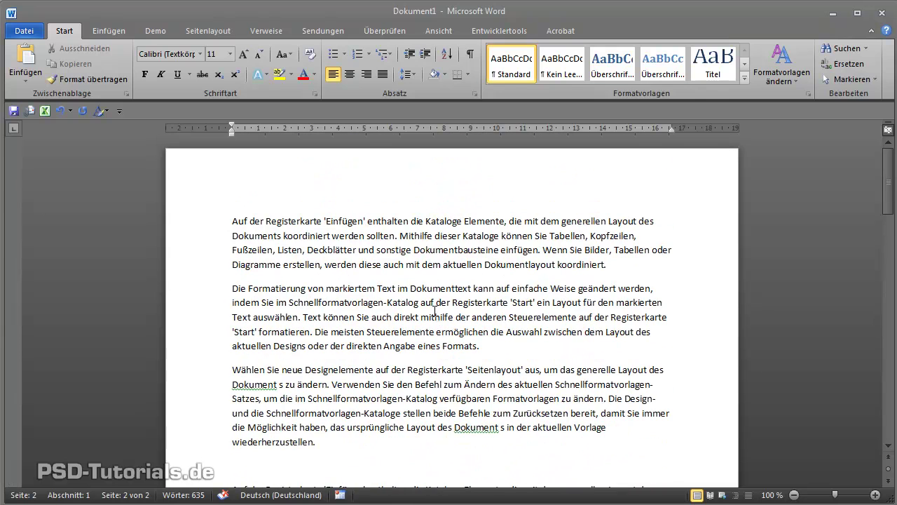
Delete the first three paragraphs and the leftover empty line
drag(343, 446, 178, 214)
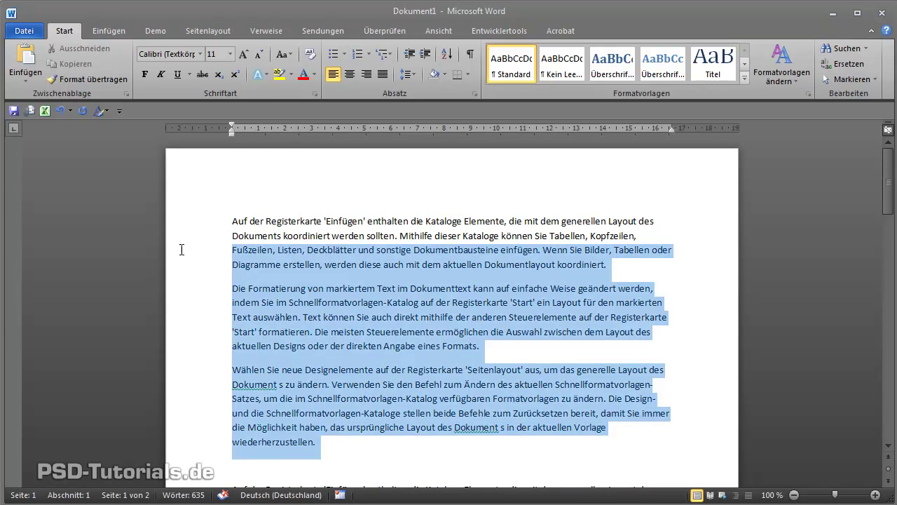
key(Delete)
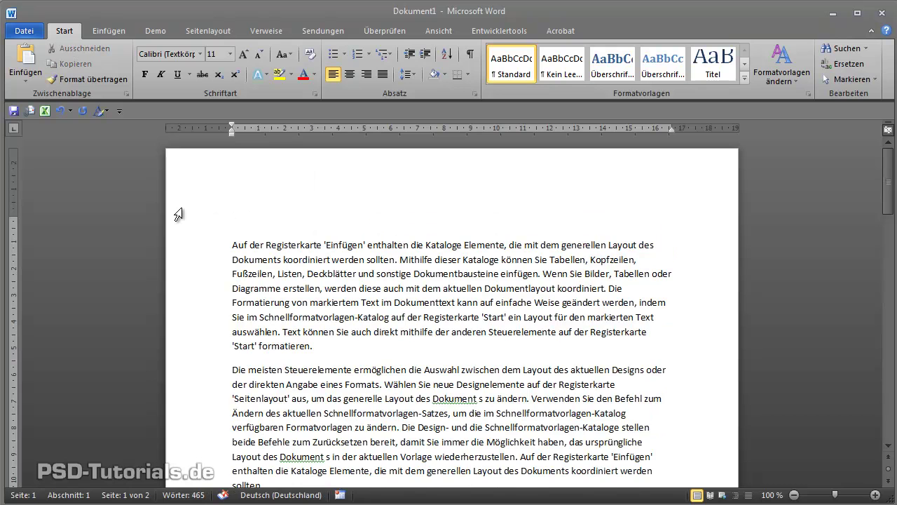
key(Delete)
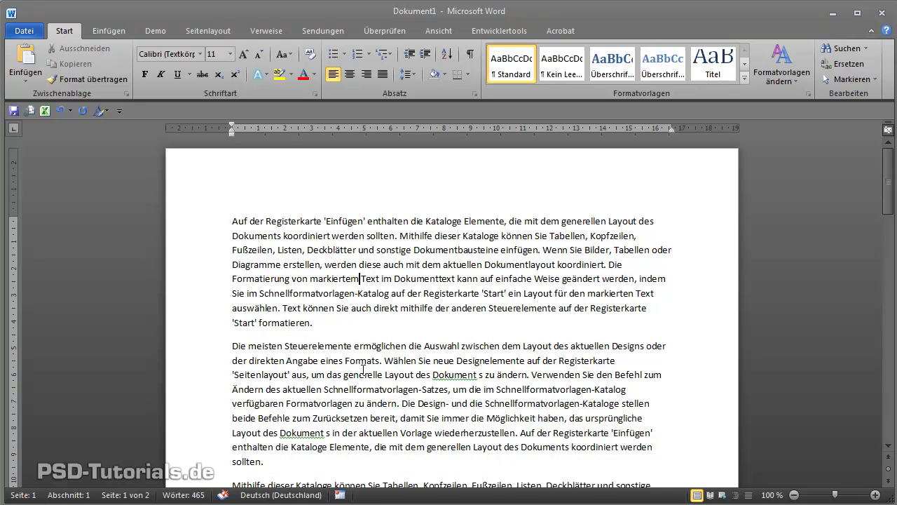
Place the insertion point on the empty last line on page 2
scroll(361, 361, down, 1)
scroll(359, 354, down, 2)
scroll(358, 349, down, 2)
click(355, 329)
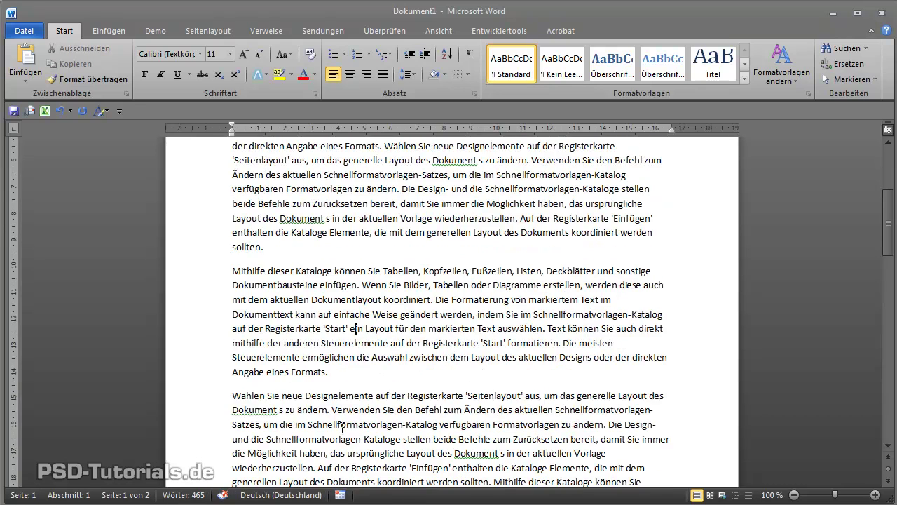
scroll(342, 427, down, 1)
scroll(338, 429, down, 5)
scroll(328, 391, down, 6)
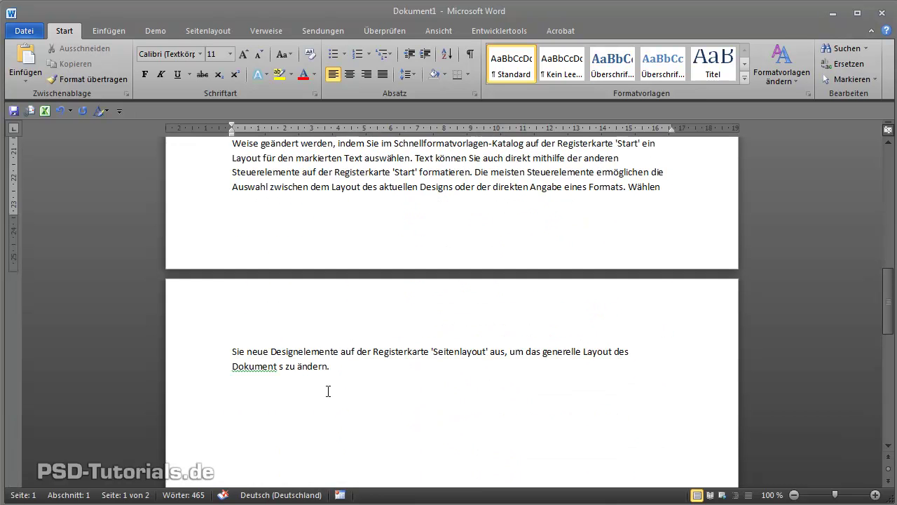
click(326, 392)
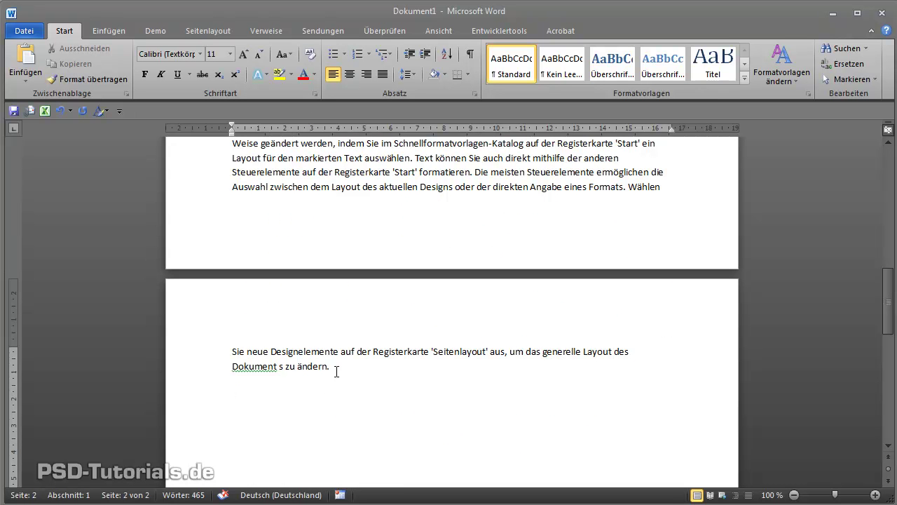
scroll(350, 442, down, 5)
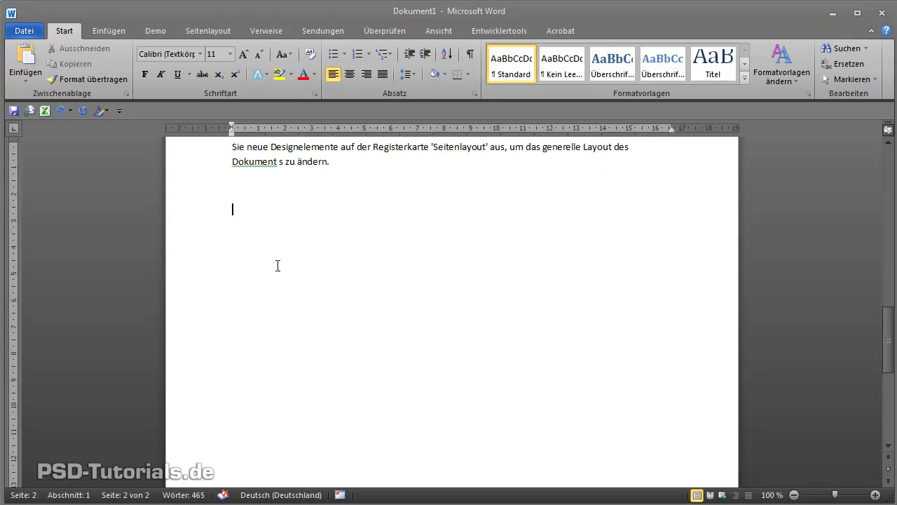
scroll(278, 265, up, 2)
scroll(281, 266, up, 1)
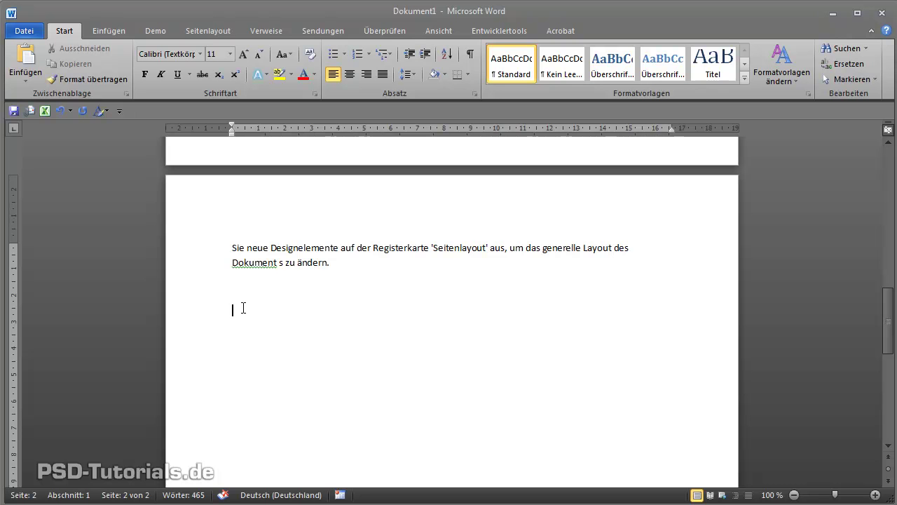
Insert two 'Franz jagt im komplett verwahrlosten Taxi quer durch Bayern' paragraphs with =rand.old(2,2) and inspect them
text(=ra)
text(nd)
text(.old)
text((2)
text(,2)
text())
key(Return)
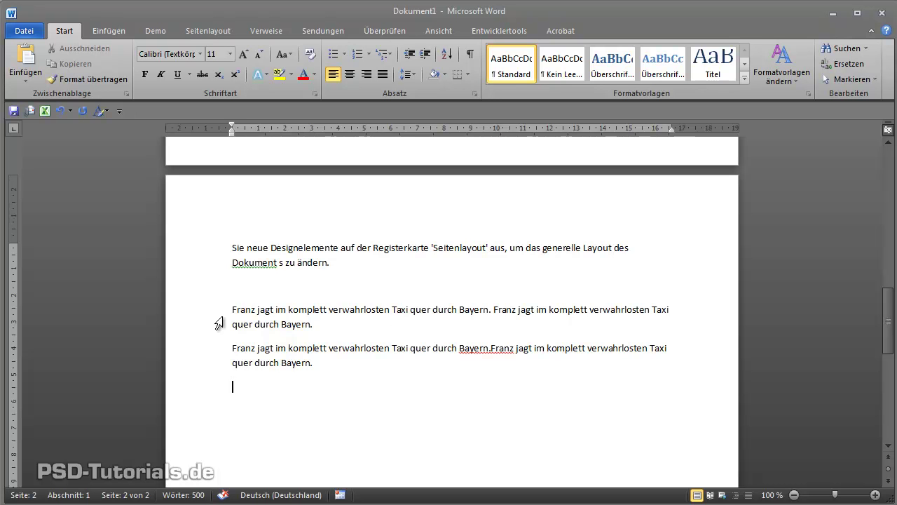
mouse_move(231, 309)
mouse_down()
mouse_move(330, 325)
mouse_move(232, 309)
mouse_move(317, 326)
mouse_up()
click(316, 325)
click(235, 309)
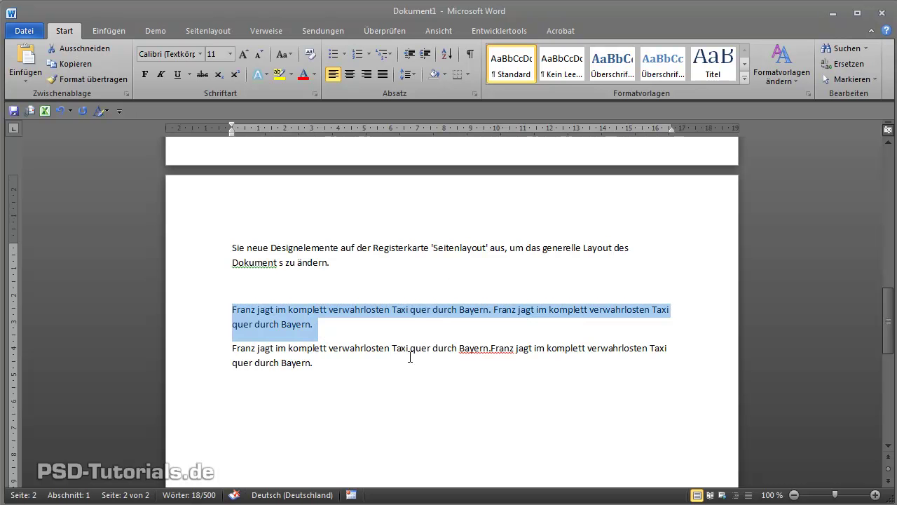
drag(338, 364, 242, 356)
key(ctrl+c)
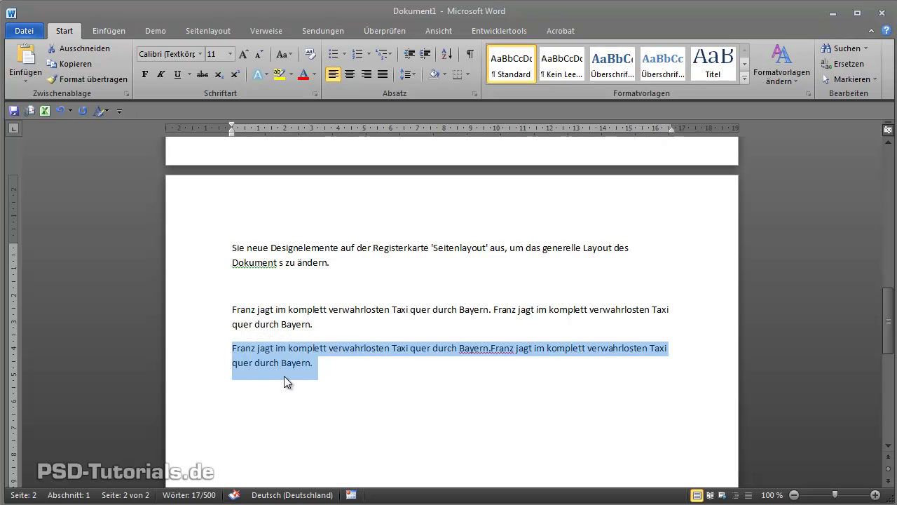
click(286, 368)
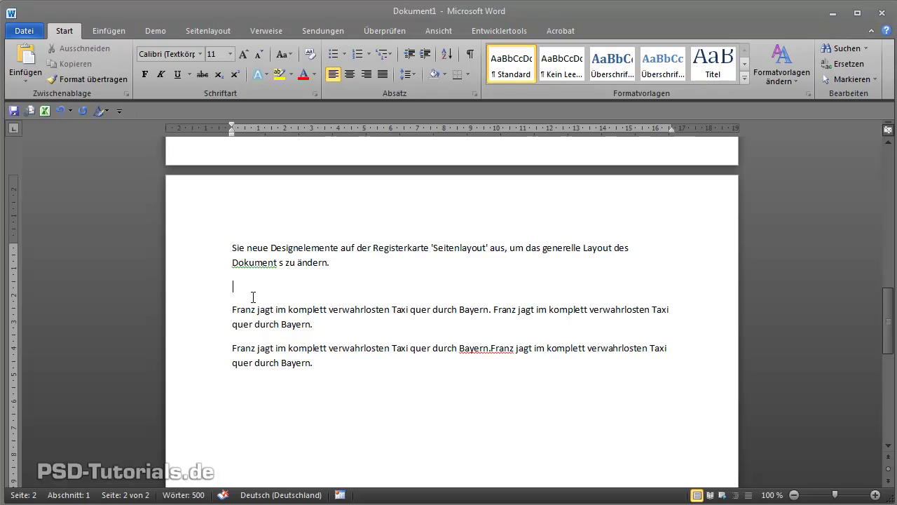
Below the Franz jagt paragraphs, generate two Lorem ipsum paragraphs with =lorem(2,4)
drag(228, 302, 361, 388)
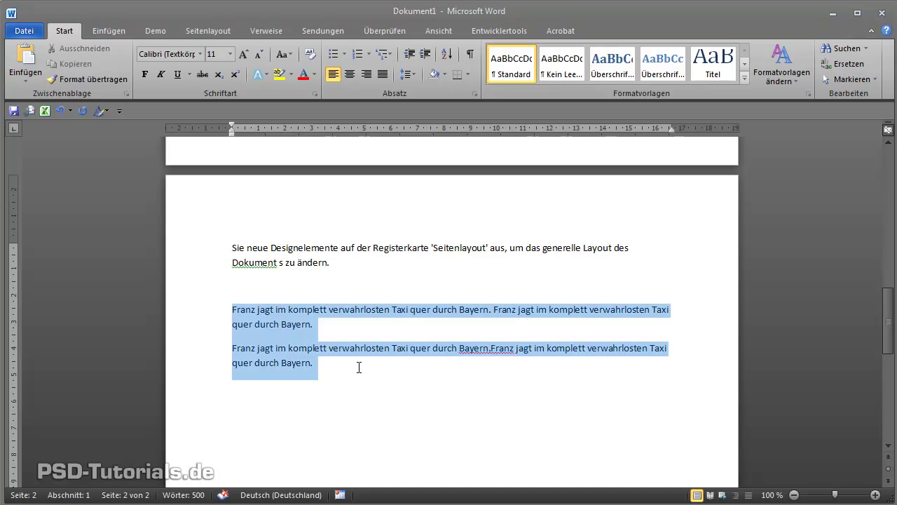
click(361, 388)
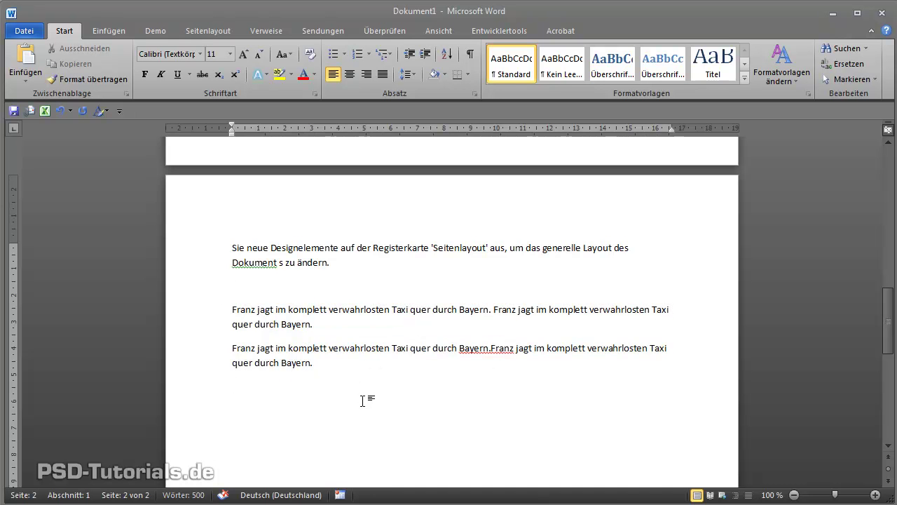
scroll(347, 415, down, 3)
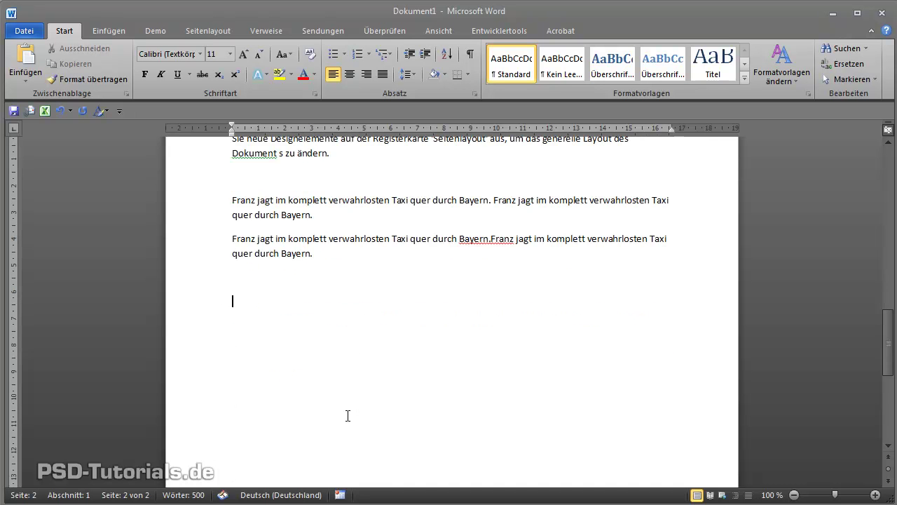
scroll(346, 416, down, 1)
scroll(347, 416, down, 1)
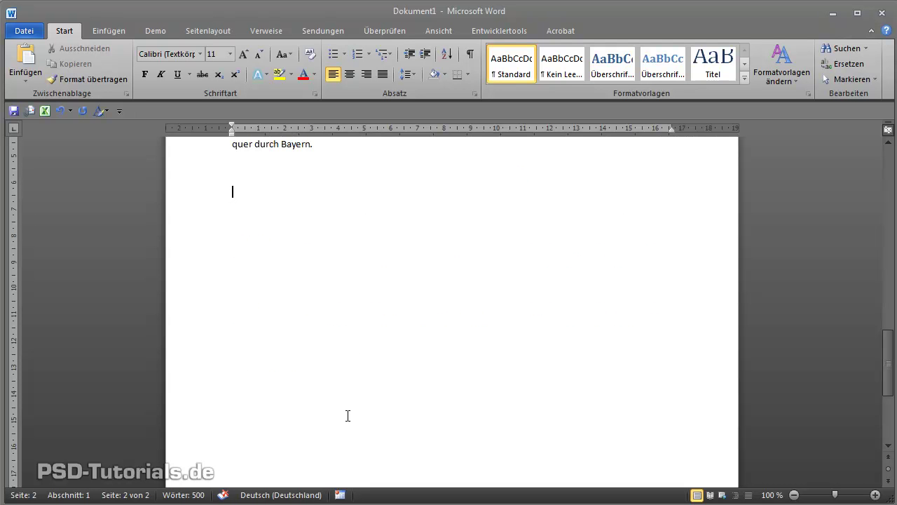
key(ctrl+v)
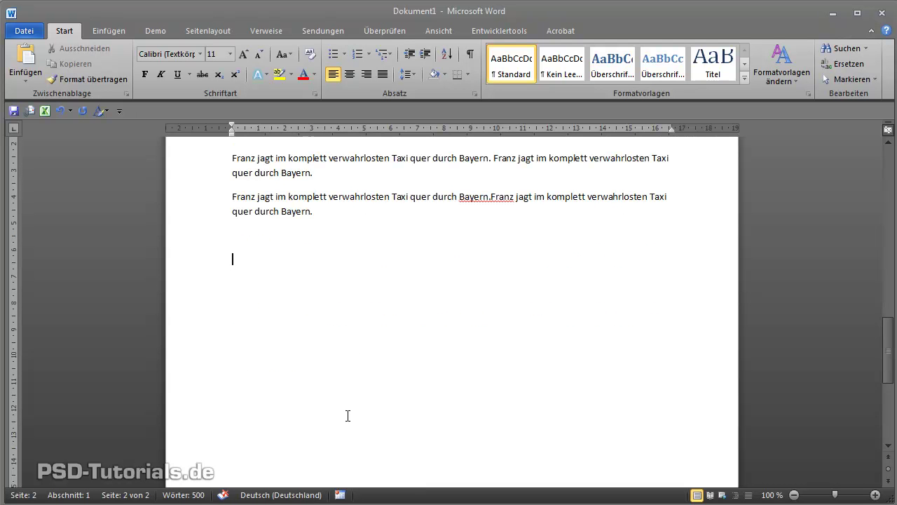
text(=)
text(lo)
text(rem)
text((2,)
text(4))
key(Return)
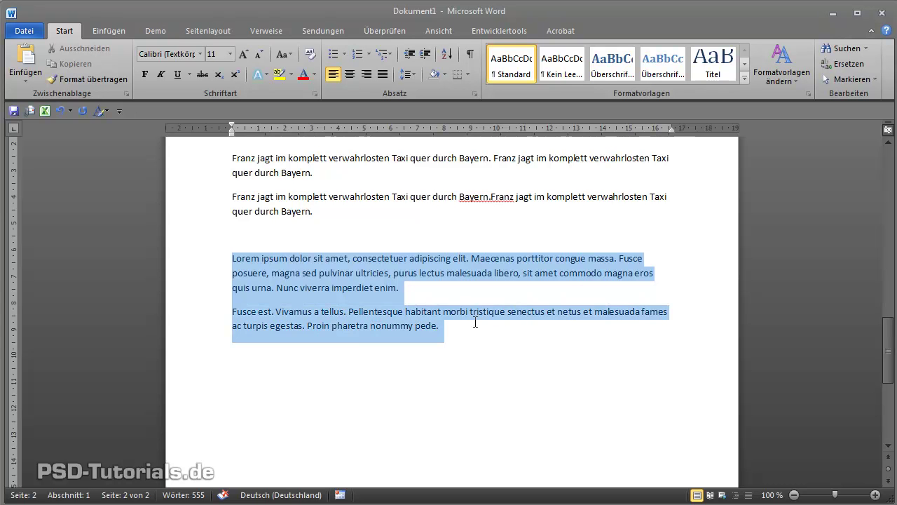
Select the two Lorem ipsum paragraphs to confirm the status bar shows Englisch (USA)
drag(234, 257, 473, 322)
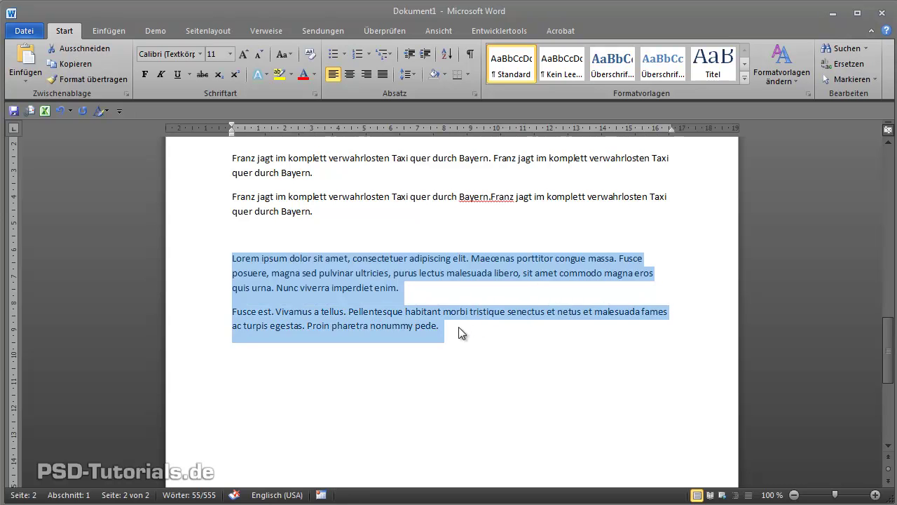
click(458, 327)
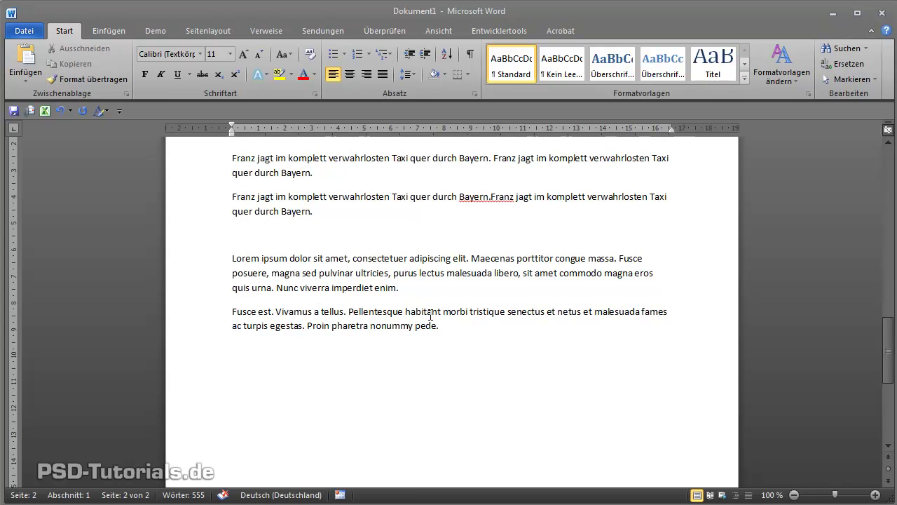
drag(452, 324, 224, 265)
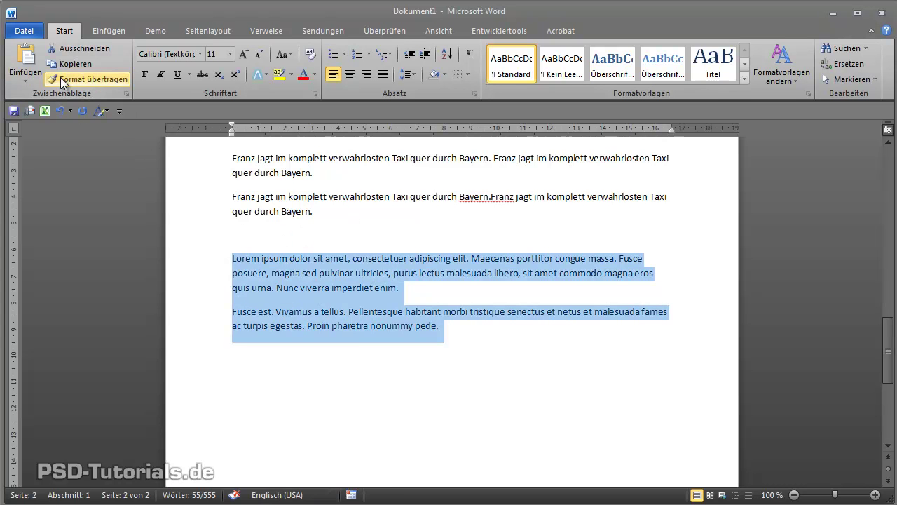
click(272, 287)
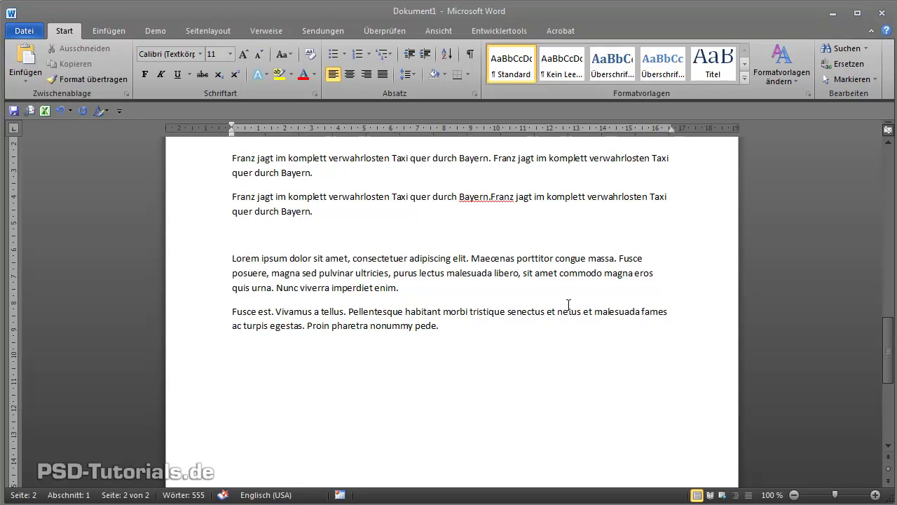
drag(457, 322, 235, 272)
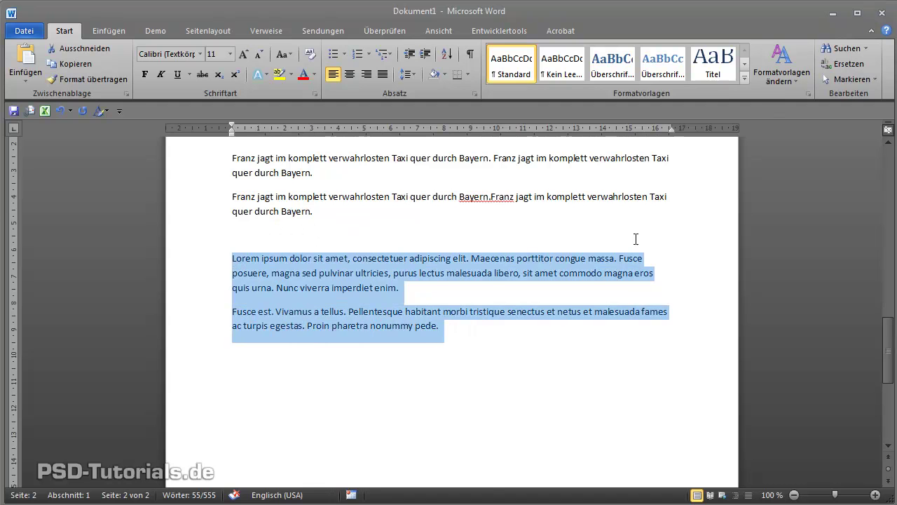
click(591, 272)
Scroll back up to page 1 of Dokument1
scroll(527, 359, up, 1)
scroll(526, 357, up, 5)
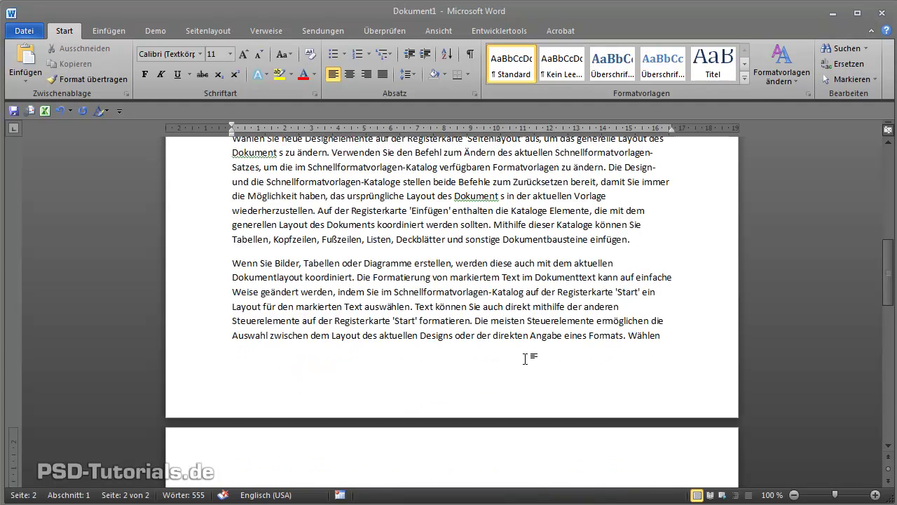
scroll(527, 358, up, 4)
scroll(526, 359, up, 4)
scroll(527, 359, up, 4)
scroll(527, 359, up, 1)
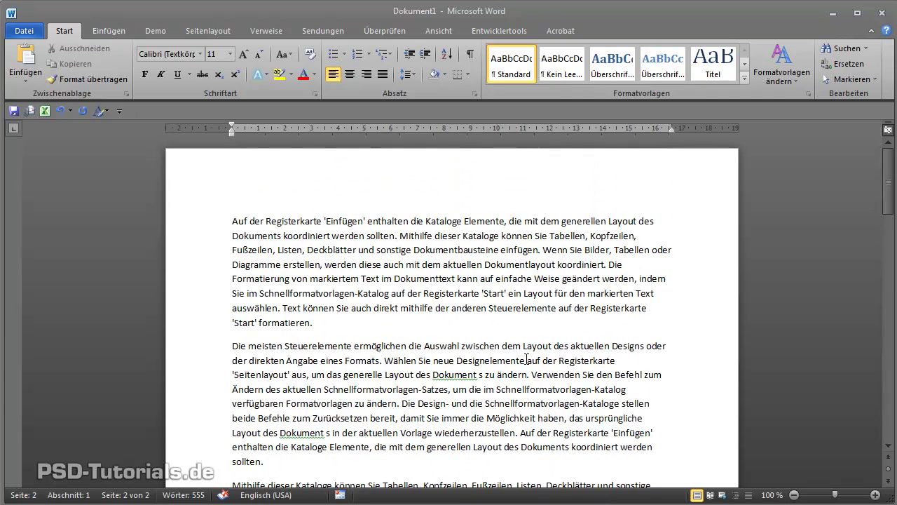